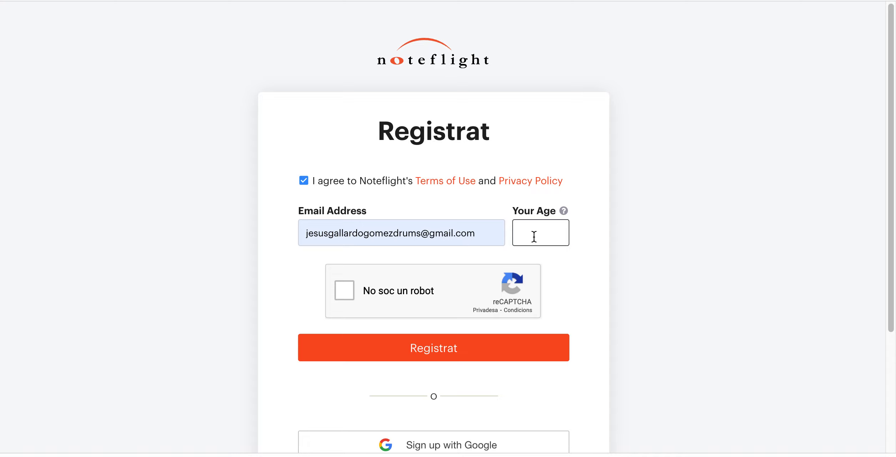
Enter 101 as the age and complete the reCAPTCHA check on the registration form
text(101)
click(346, 290)
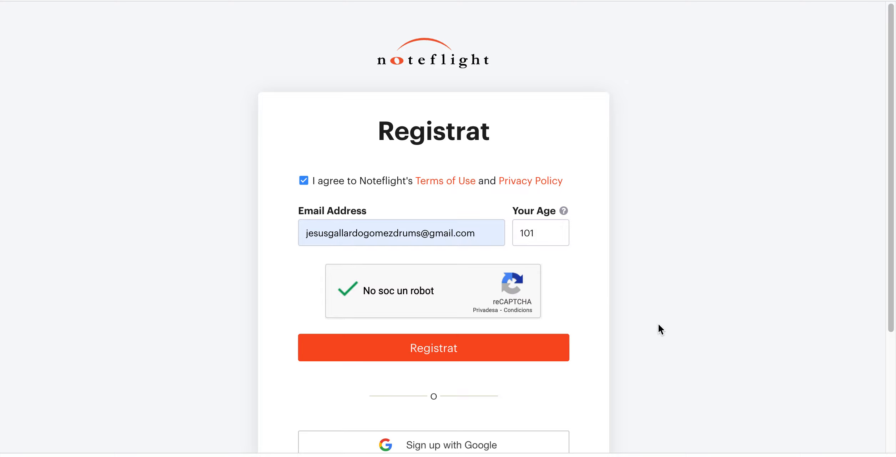
Sign up with the personal Google account and submit "Anciano de 101" as the new username
scroll(658, 323, down, 1)
scroll(650, 320, down, 5)
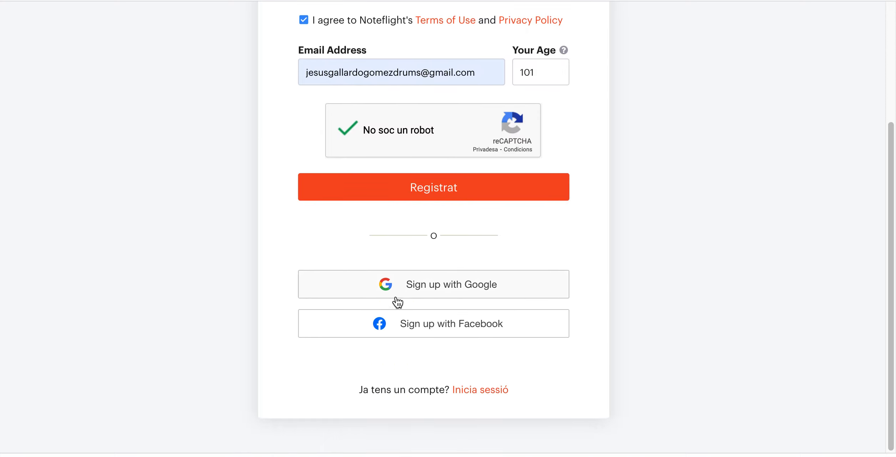
click(437, 287)
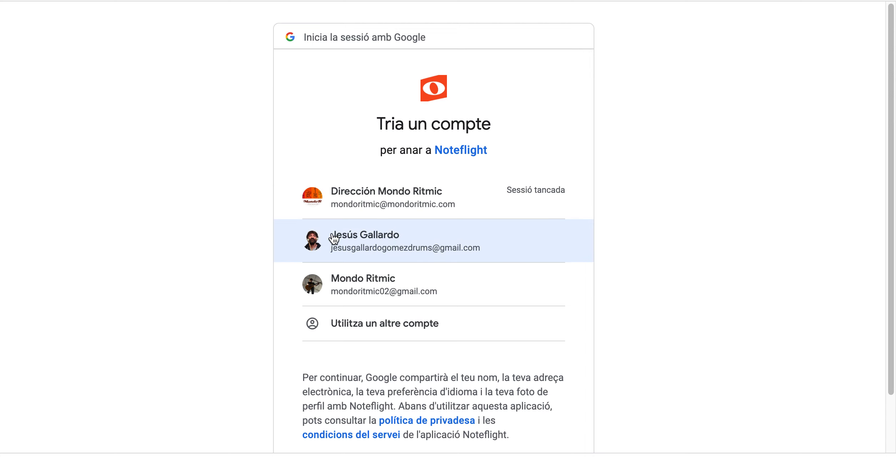
click(370, 239)
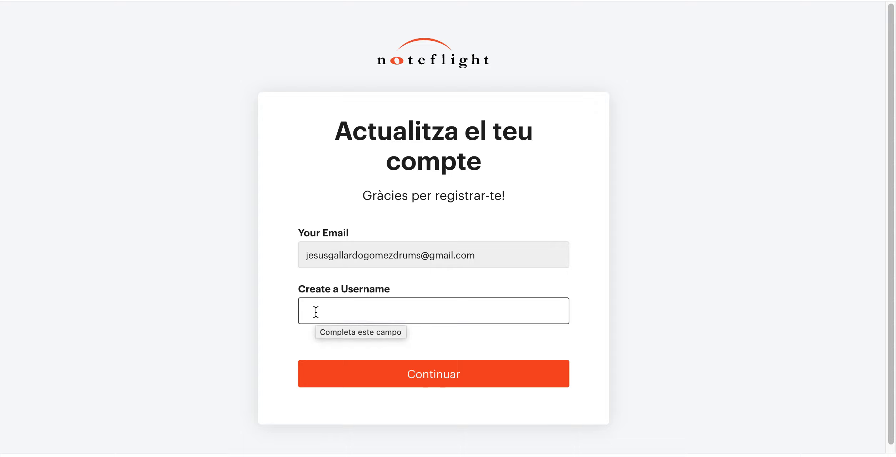
text(Anciano de 101)
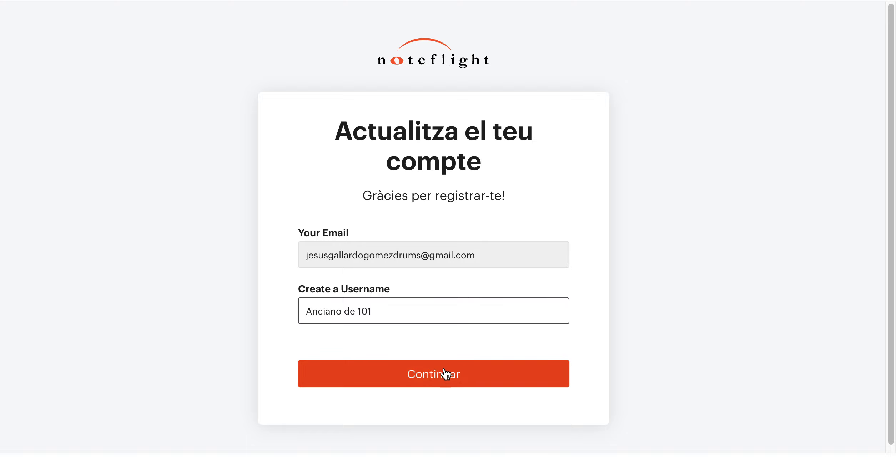
click(449, 382)
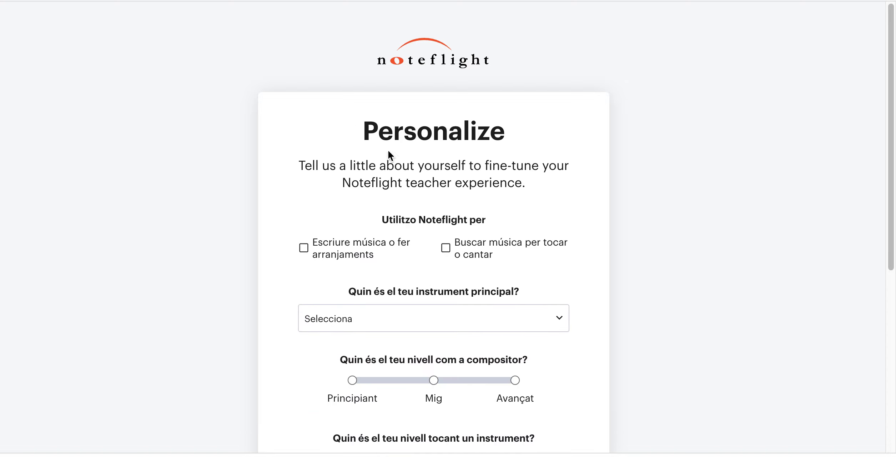
Mark "Escriure música o fer arranjaments" as the intended use and choose Bateria as the main instrument
scroll(675, 261, down, 3)
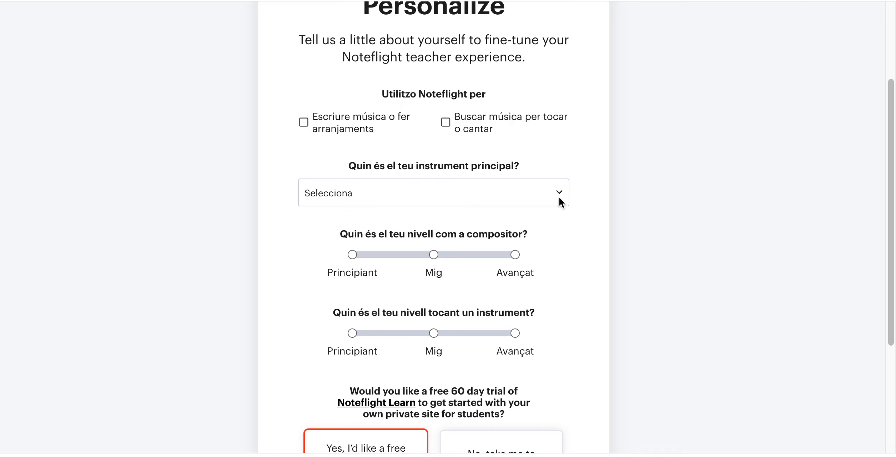
scroll(507, 185, down, 5)
scroll(506, 188, up, 5)
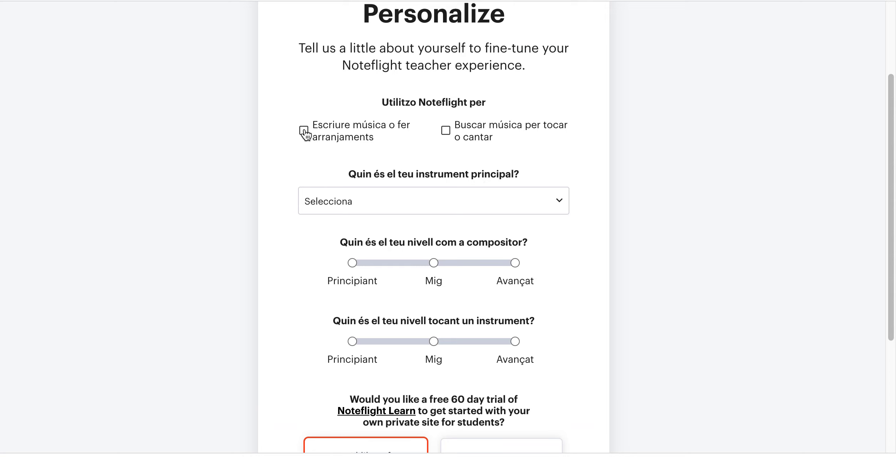
click(304, 132)
click(559, 200)
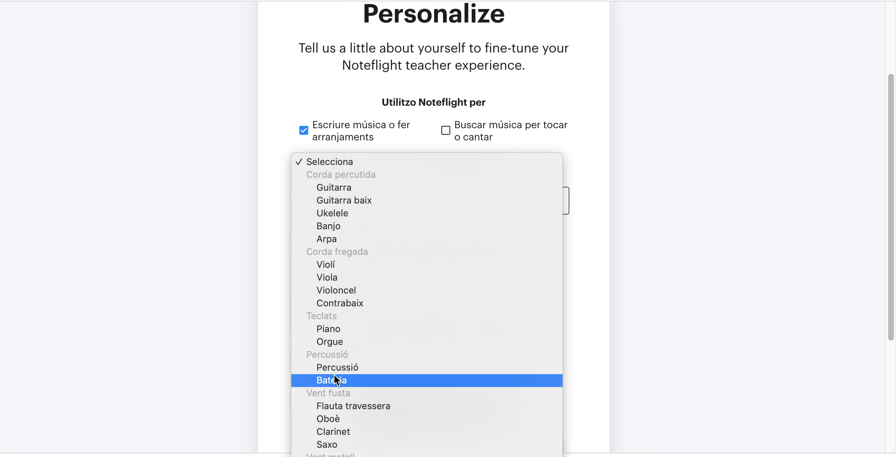
click(342, 382)
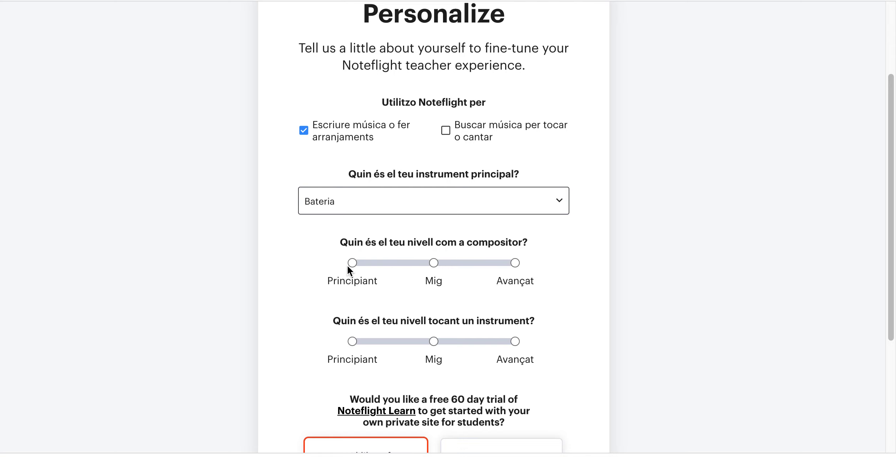
Set the composer level to Mig and the playing level to Avançat, and submit with the free Noteflight Learn trial selected
click(435, 262)
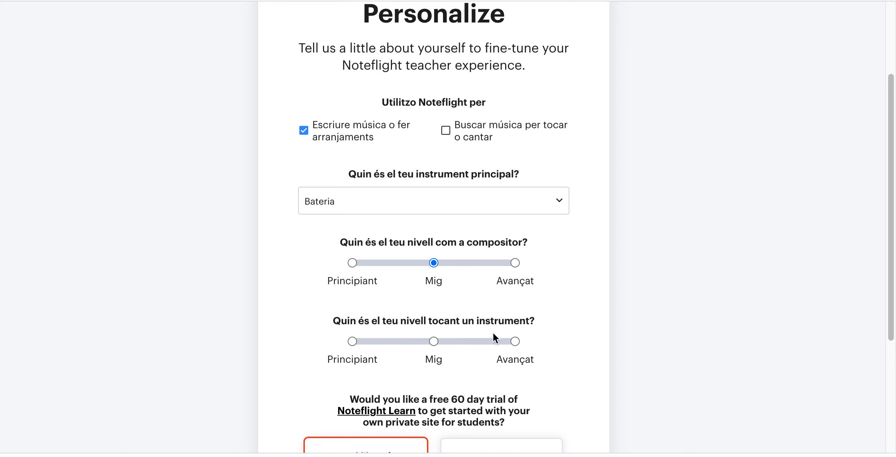
scroll(532, 322, down, 1)
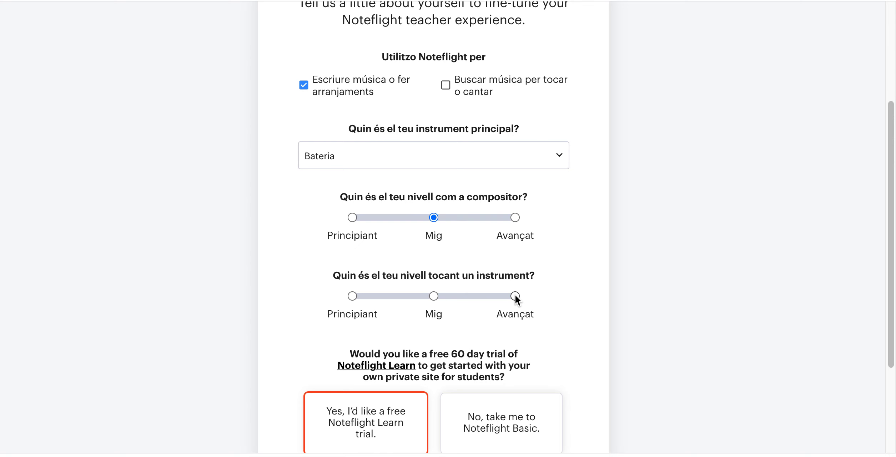
scroll(569, 341, down, 3)
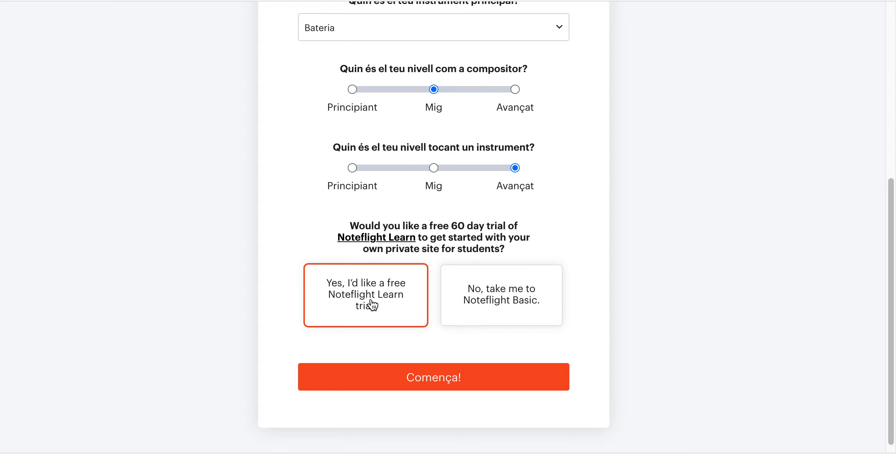
click(456, 375)
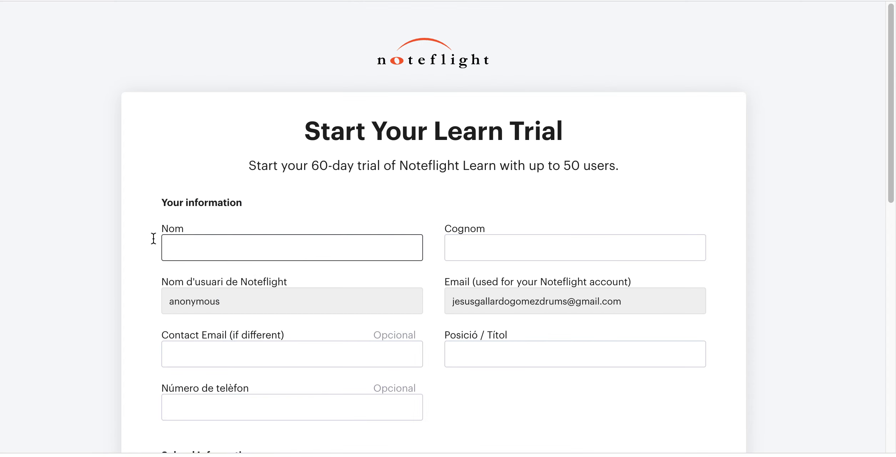
Fill in the trial form's contact and school details from the first saved address profile
click(185, 248)
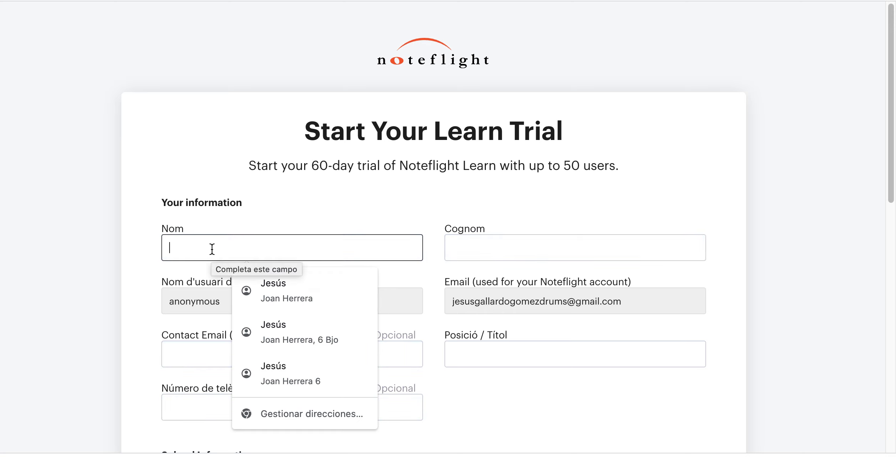
text(Jesus)
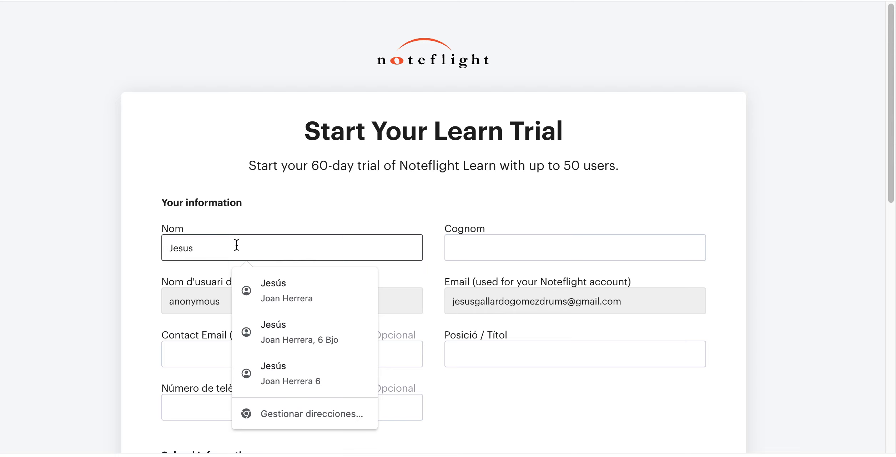
click(289, 298)
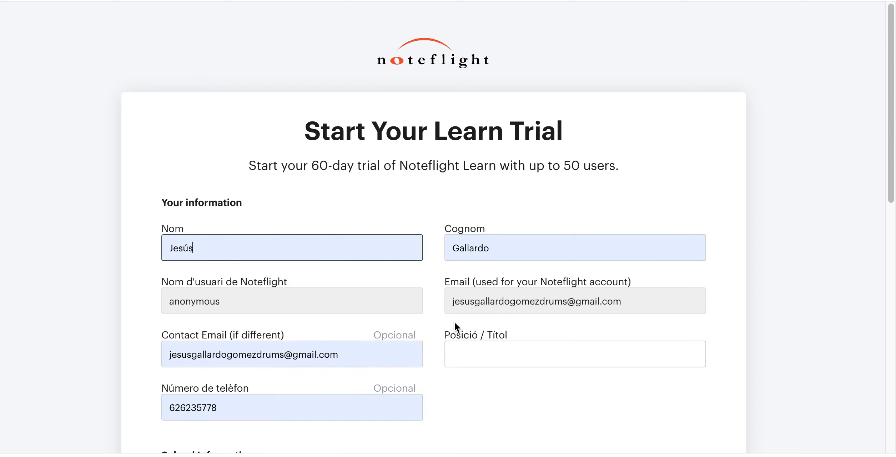
Enter "Profesor de Batería" as the position or title on the trial form
scroll(545, 340, down, 3)
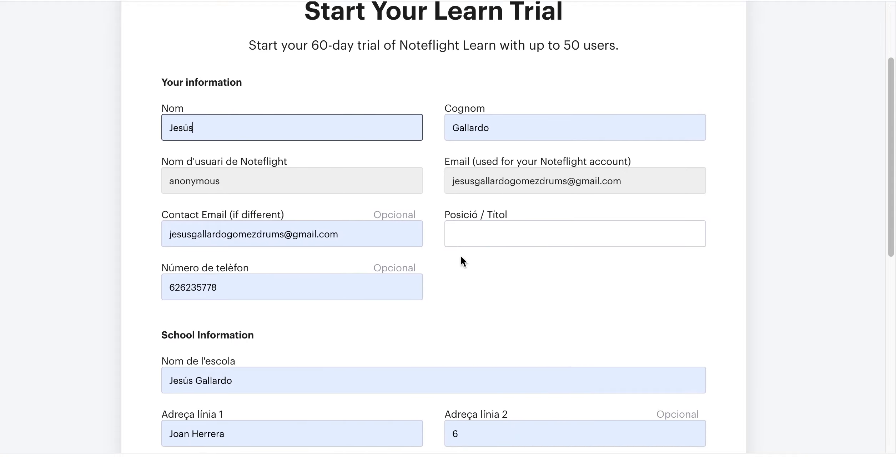
click(461, 232)
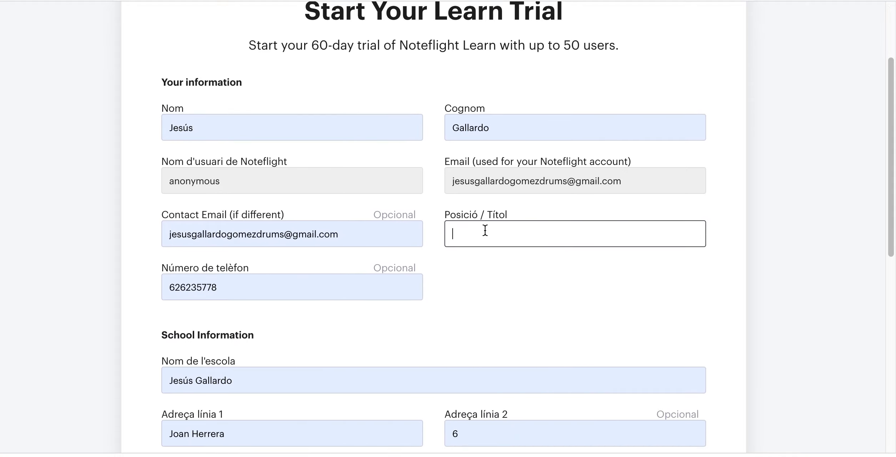
text(Profesor de Batería)
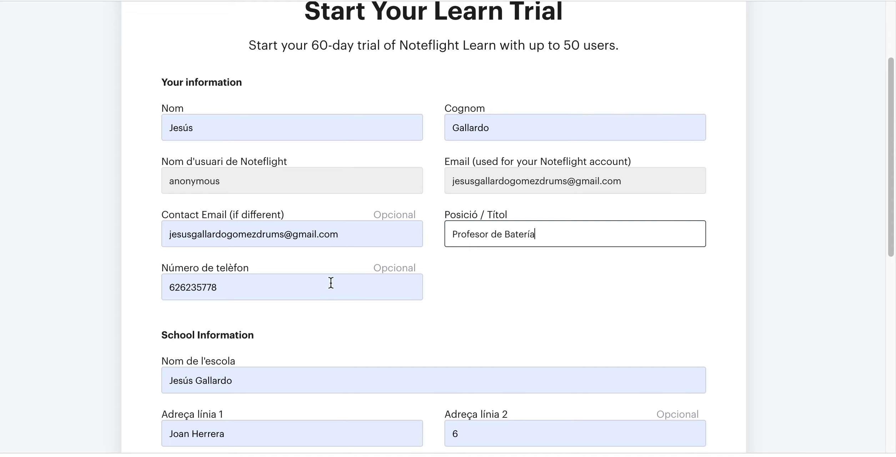
Clear the optional phone number and contact email from the trial form
double_click(242, 288)
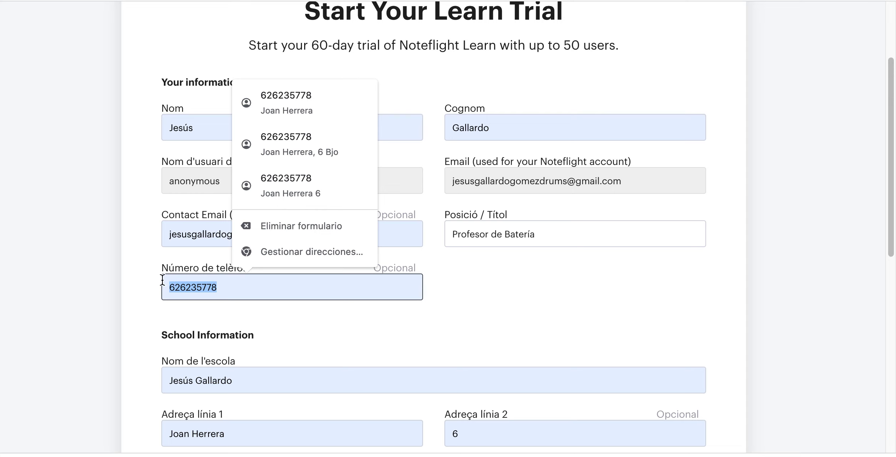
key(BackSpace)
drag(358, 231, 135, 217)
key(BackSpace)
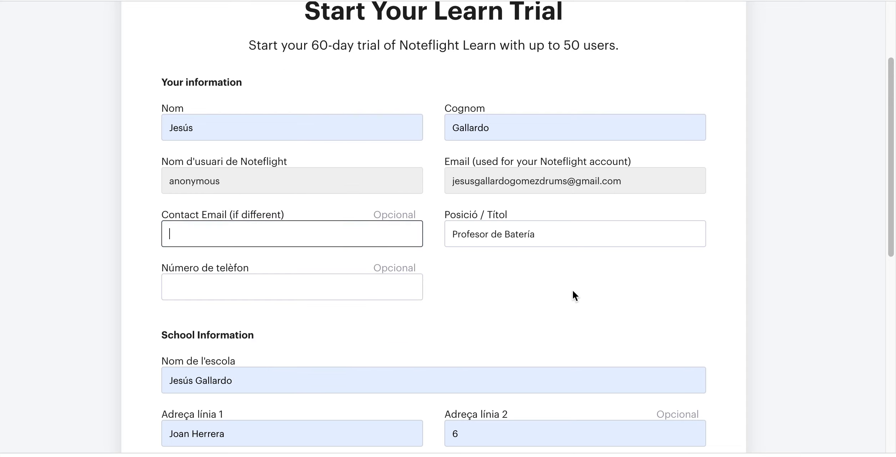
Set the approximate number of users to 10 in the purchase section of the trial form
scroll(554, 294, down, 5)
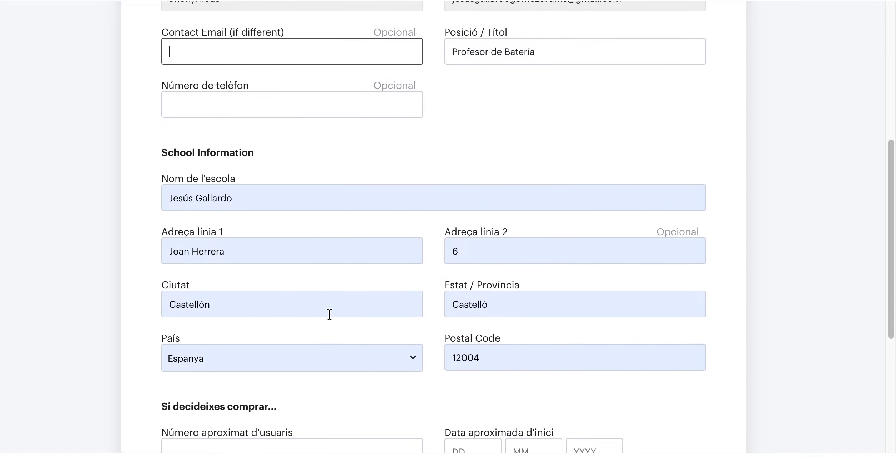
scroll(329, 314, down, 6)
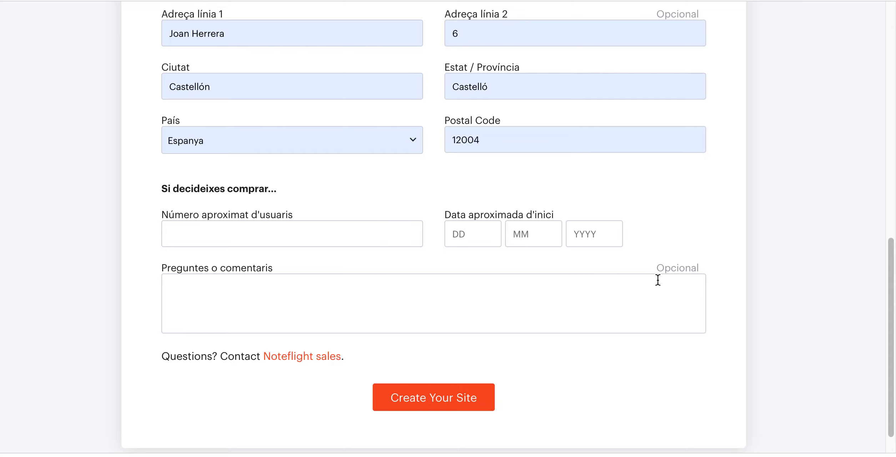
click(237, 232)
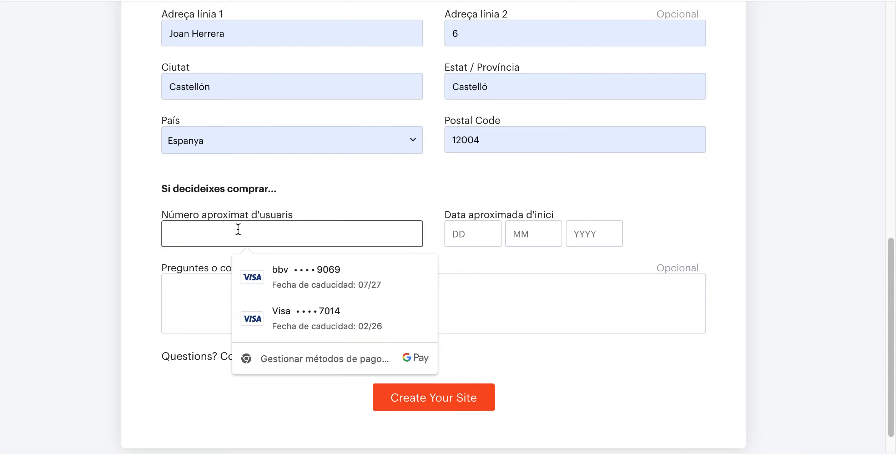
click(351, 193)
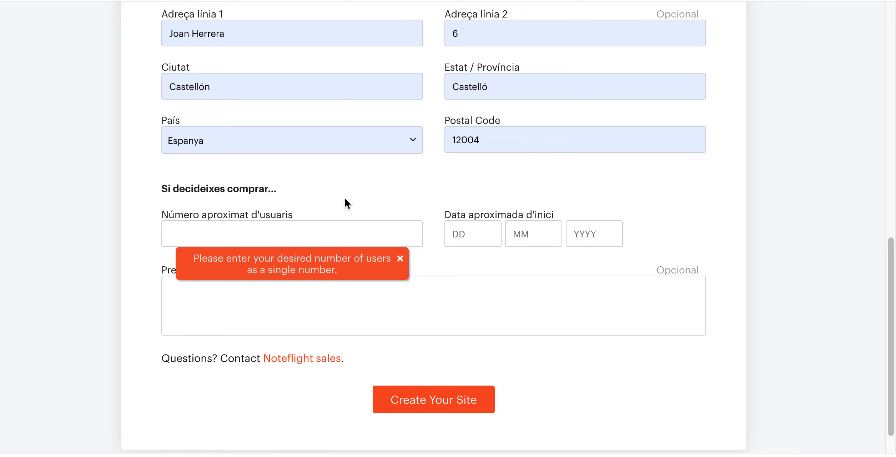
click(192, 232)
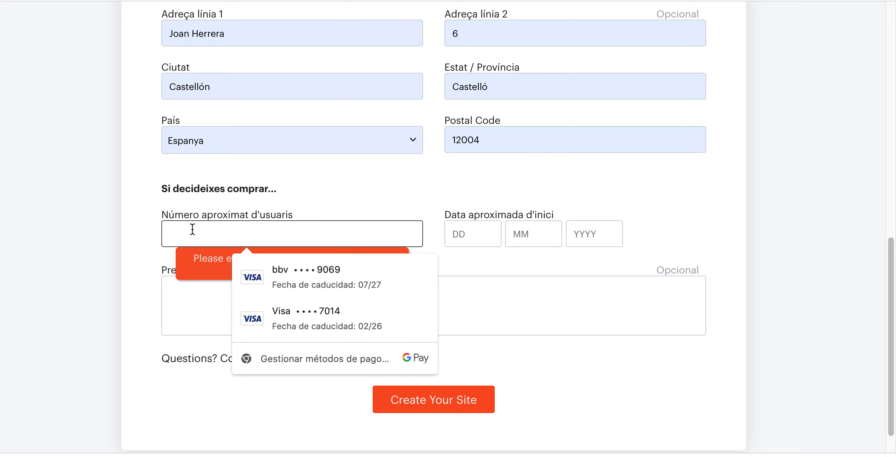
text(10)
click(647, 422)
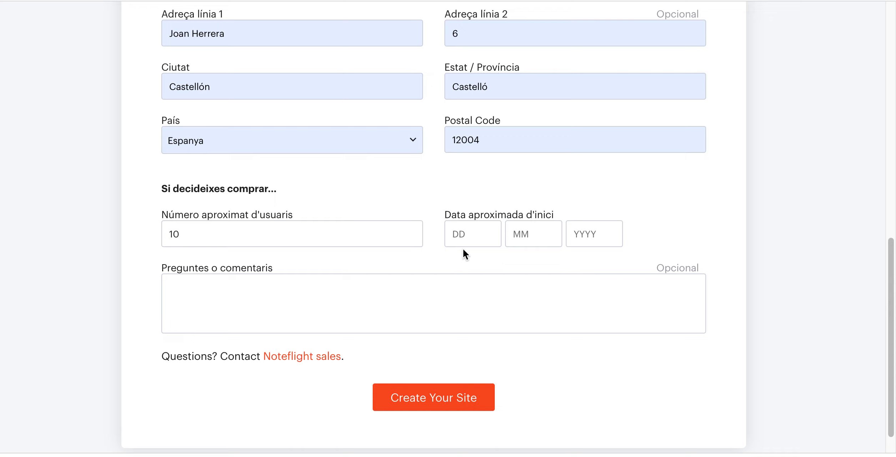
Set the approximate start date to 24/02/2029 and submit the form to create the Learn site
click(484, 235)
click(451, 405)
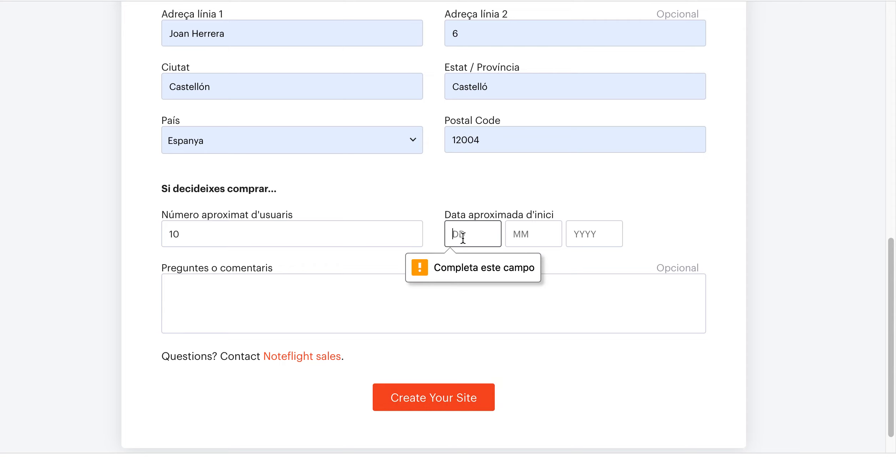
text(24)
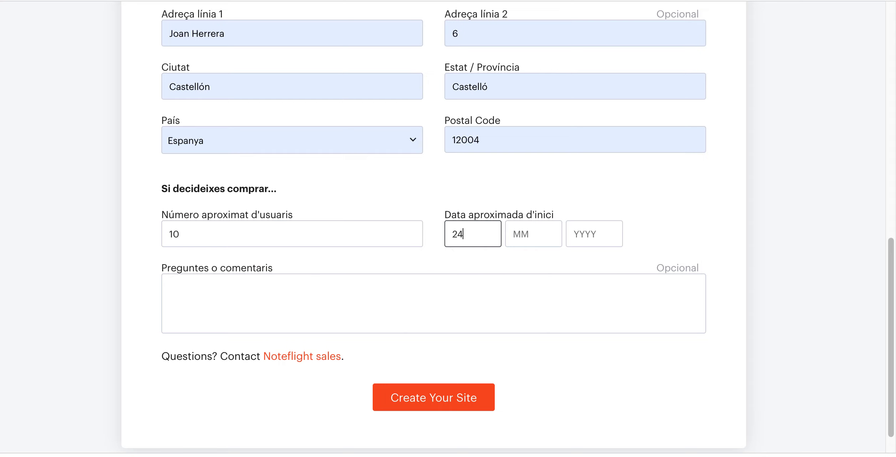
click(529, 234)
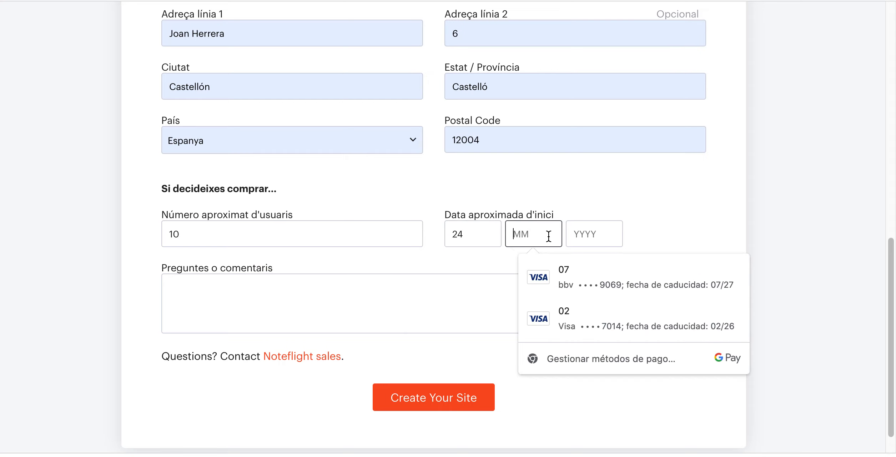
text(02)
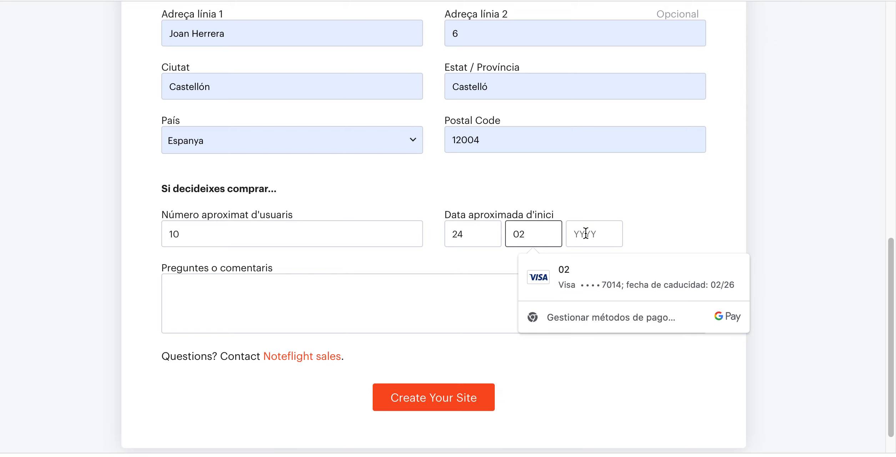
click(585, 234)
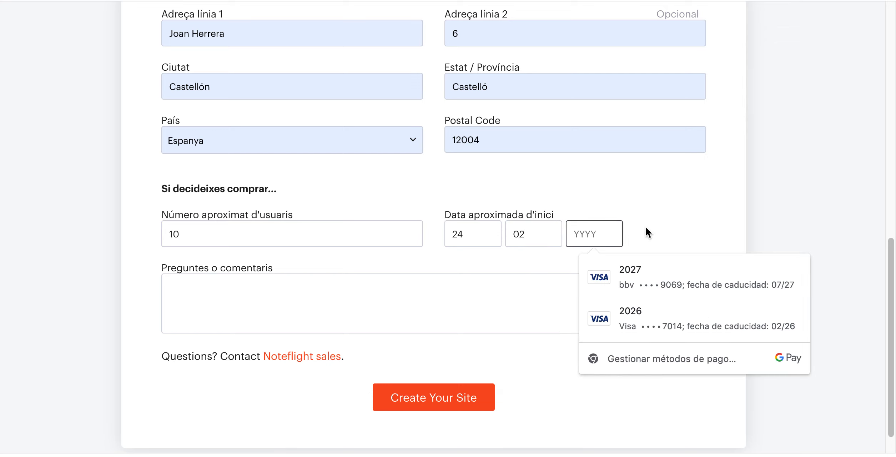
text(2029)
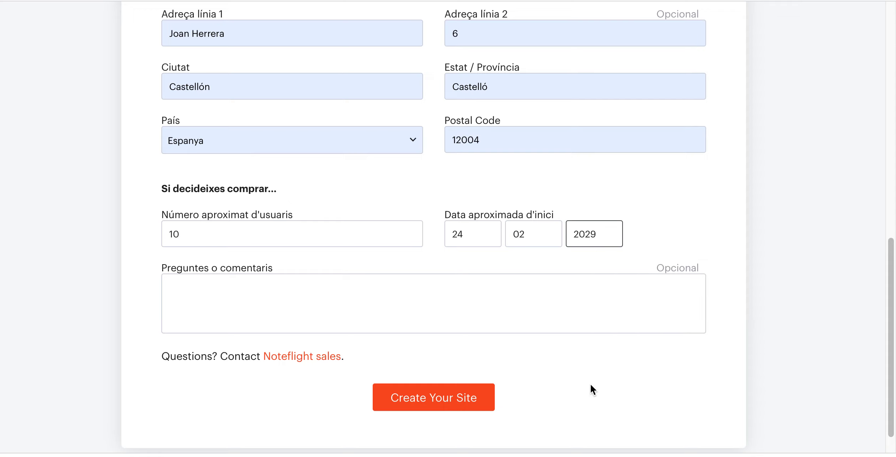
click(443, 398)
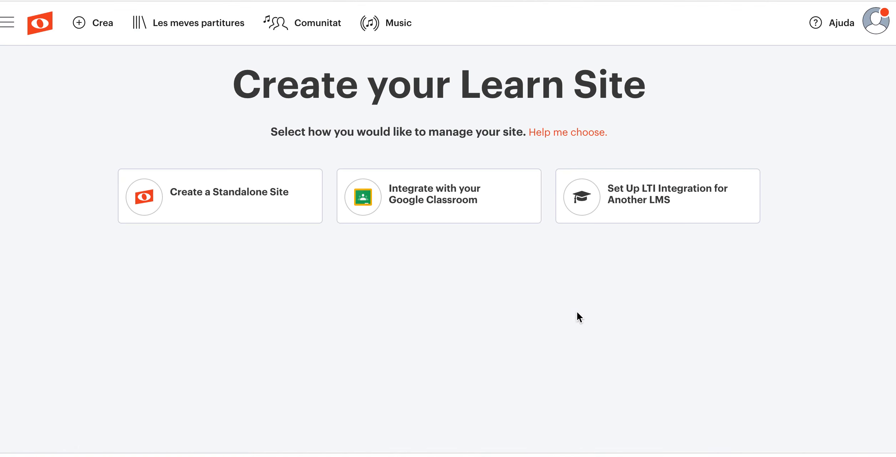
Review the site management options and choose to create a standalone Learn site
mouse_move(271, 193)
mouse_move(409, 191)
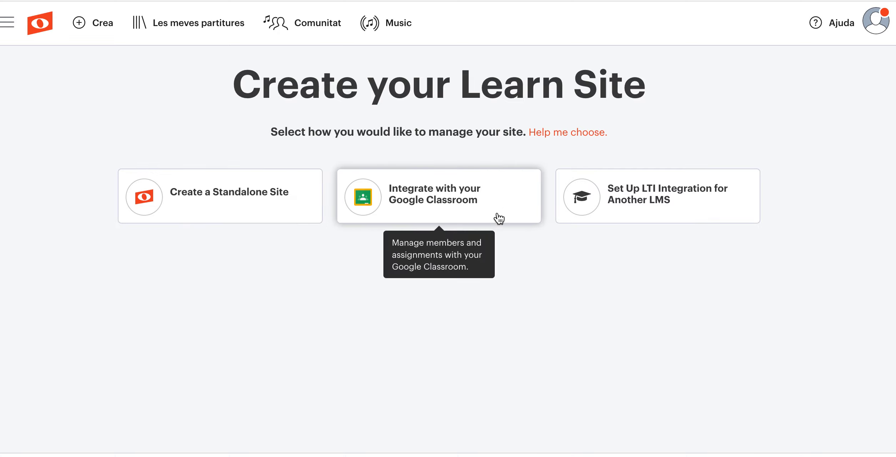
mouse_move(318, 195)
mouse_move(432, 202)
mouse_move(184, 186)
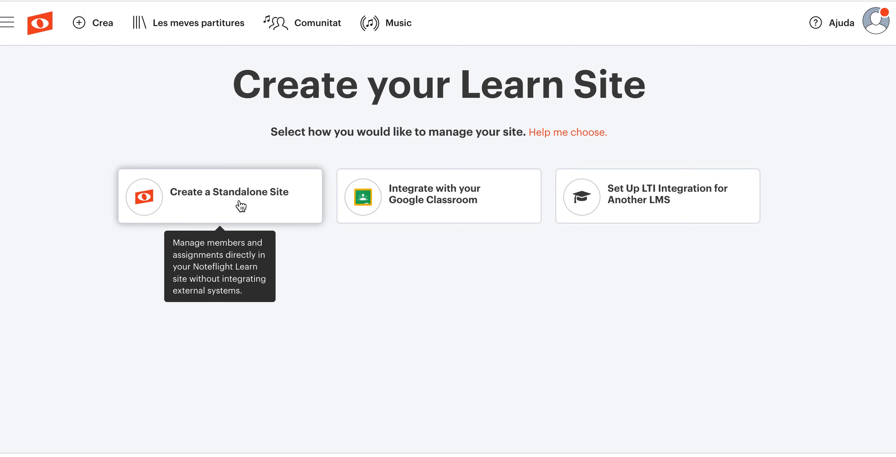
mouse_move(442, 208)
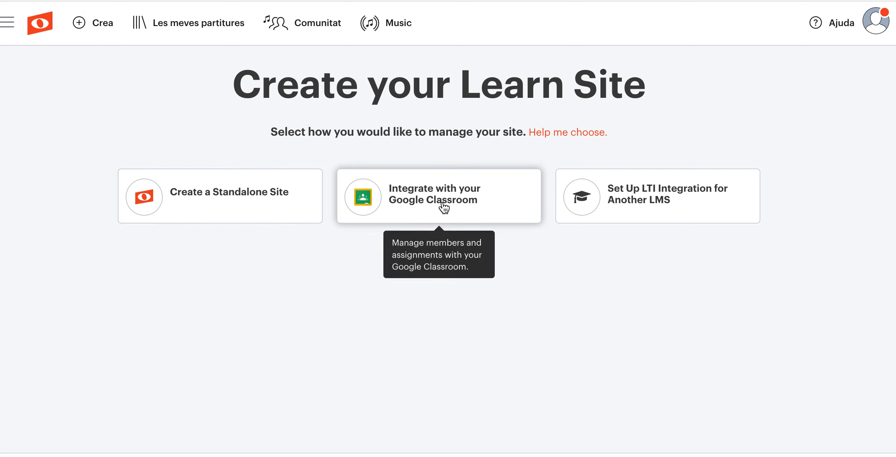
mouse_move(675, 187)
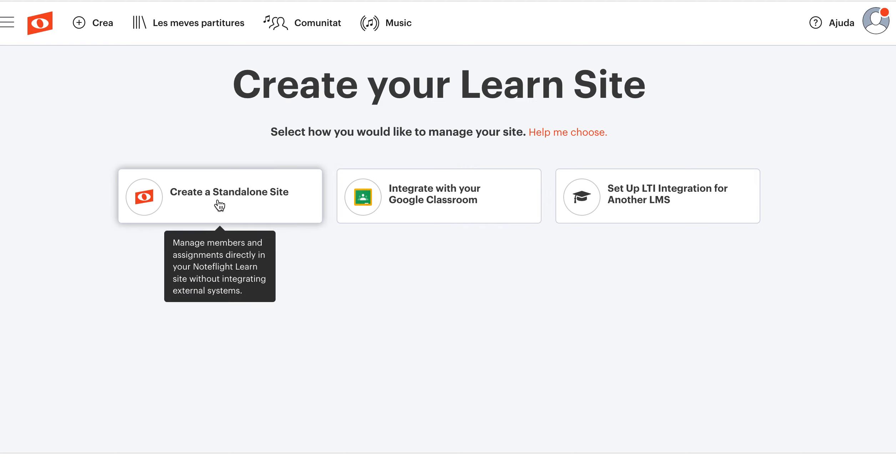
click(245, 202)
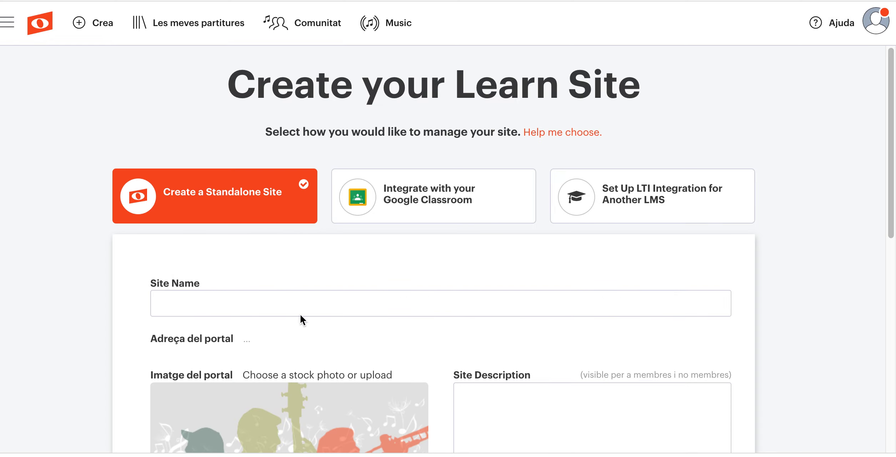
Enter "Ancient Aliens" as the name of the standalone site
scroll(443, 273, down, 10)
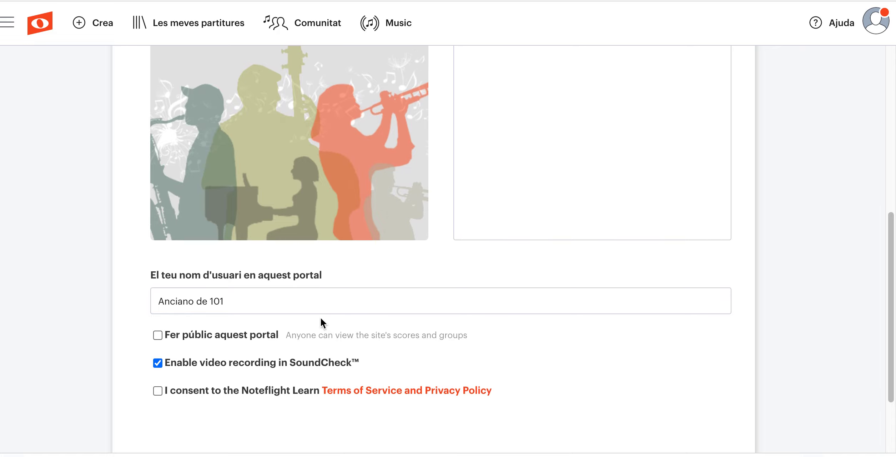
scroll(317, 244, up, 5)
click(183, 126)
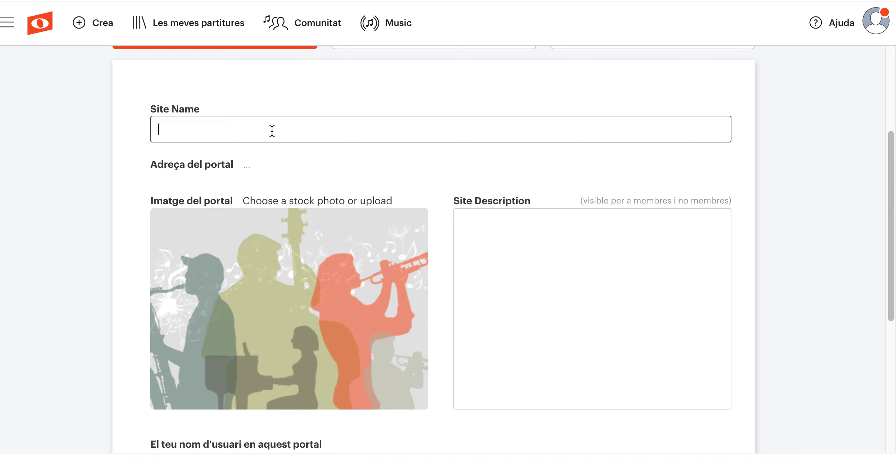
text(An)
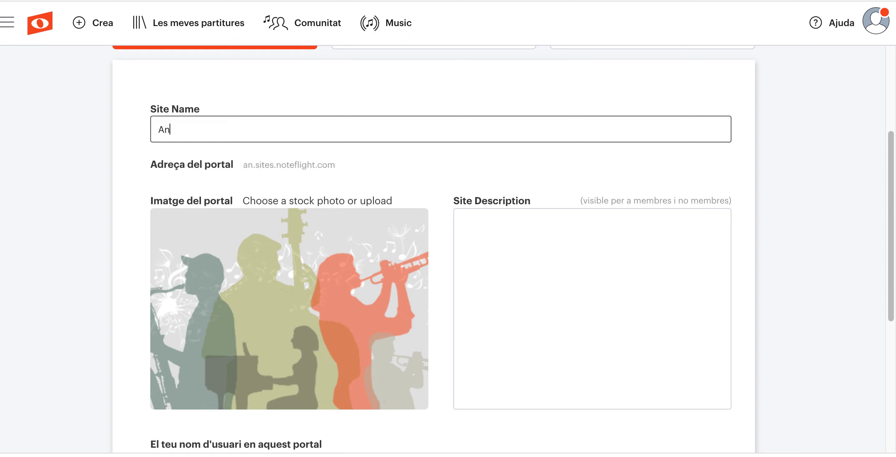
text(cient A)
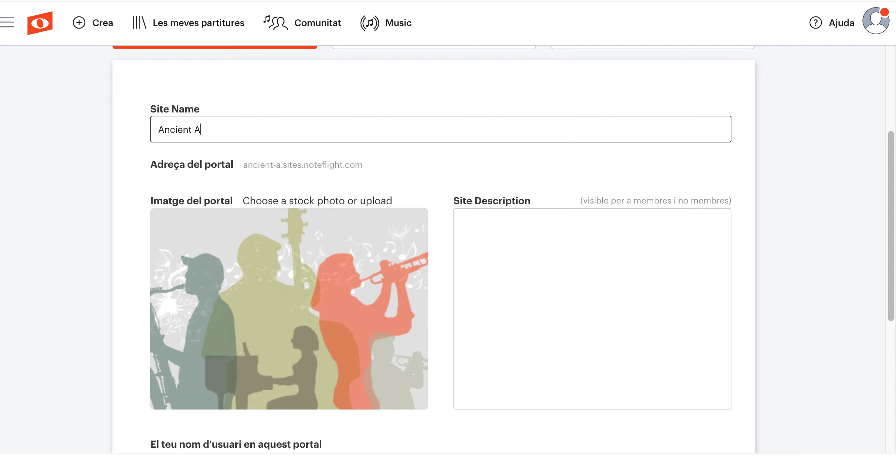
text(liens)
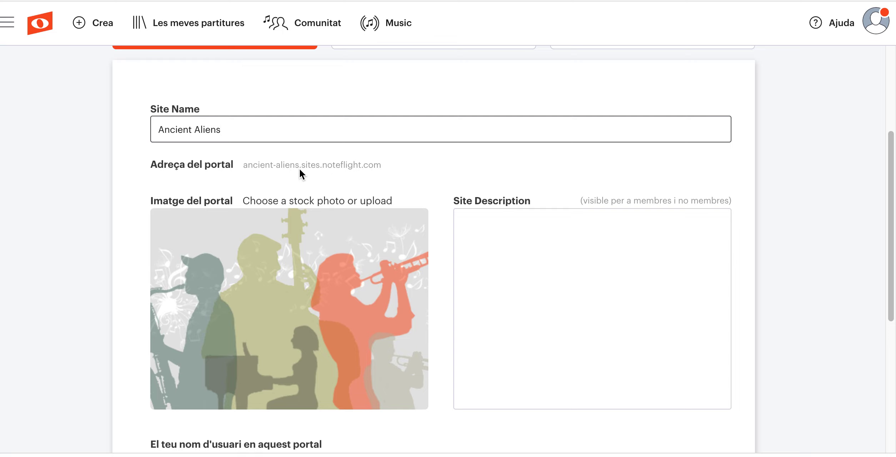
Make the site public and consent to the Noteflight Learn Terms of Service and Privacy Policy
mouse_move(266, 248)
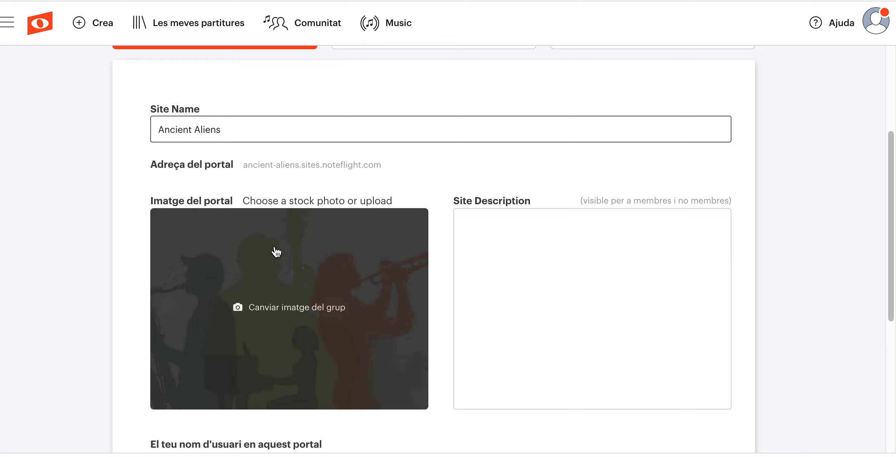
scroll(389, 316, down, 1)
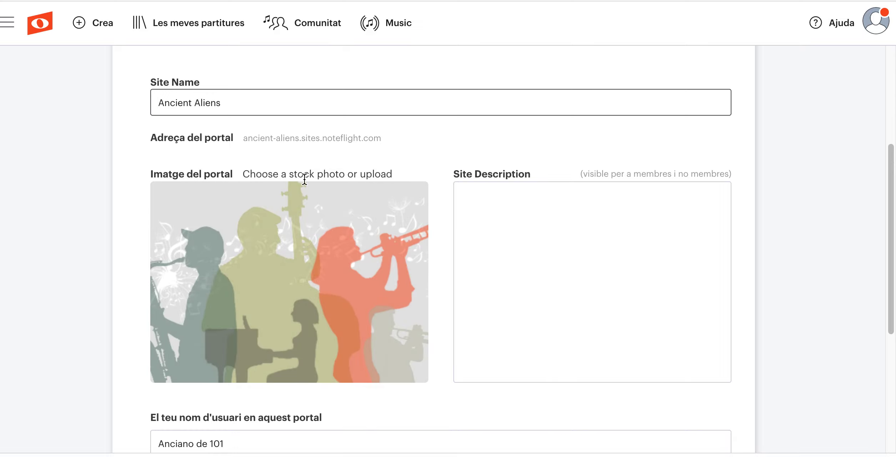
scroll(406, 276, down, 5)
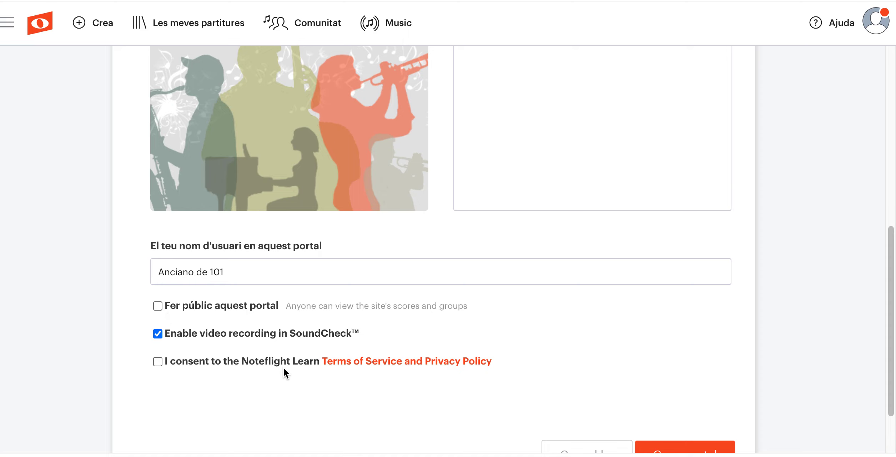
click(157, 363)
scroll(428, 335, down, 2)
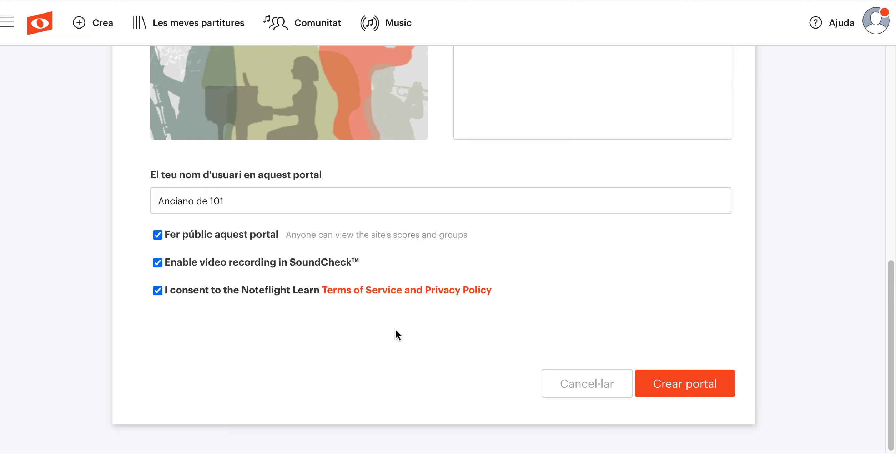
Create the Ancient Aliens site and visit the new portal
click(702, 386)
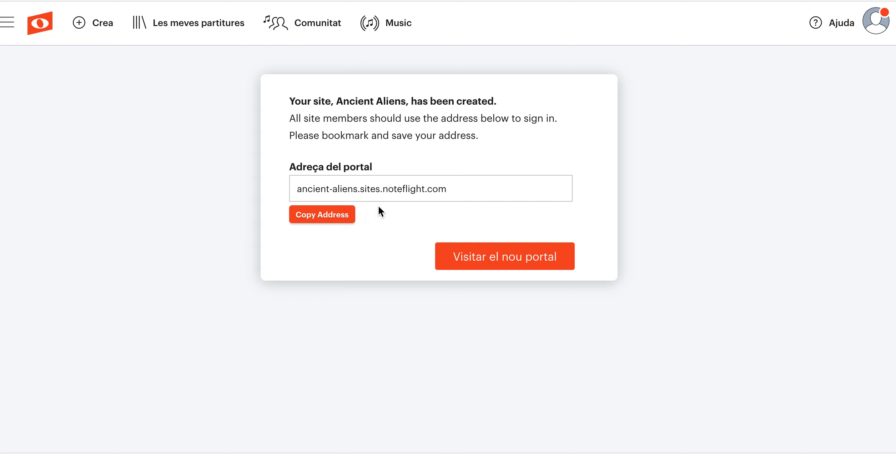
click(519, 263)
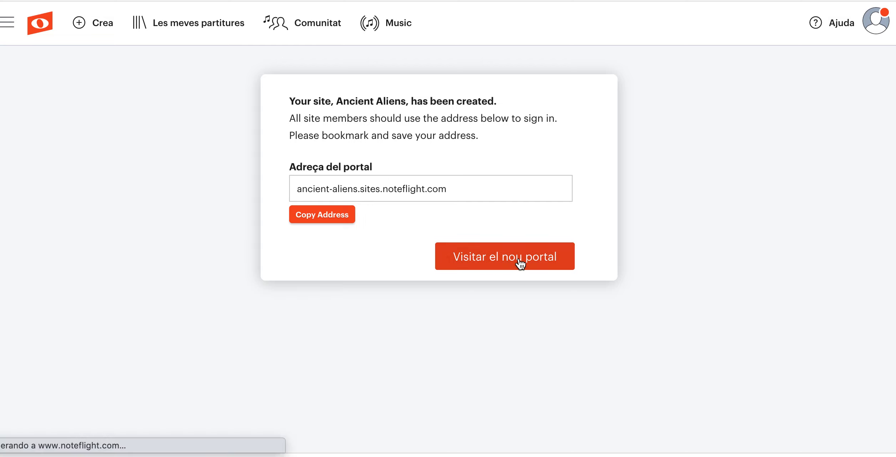